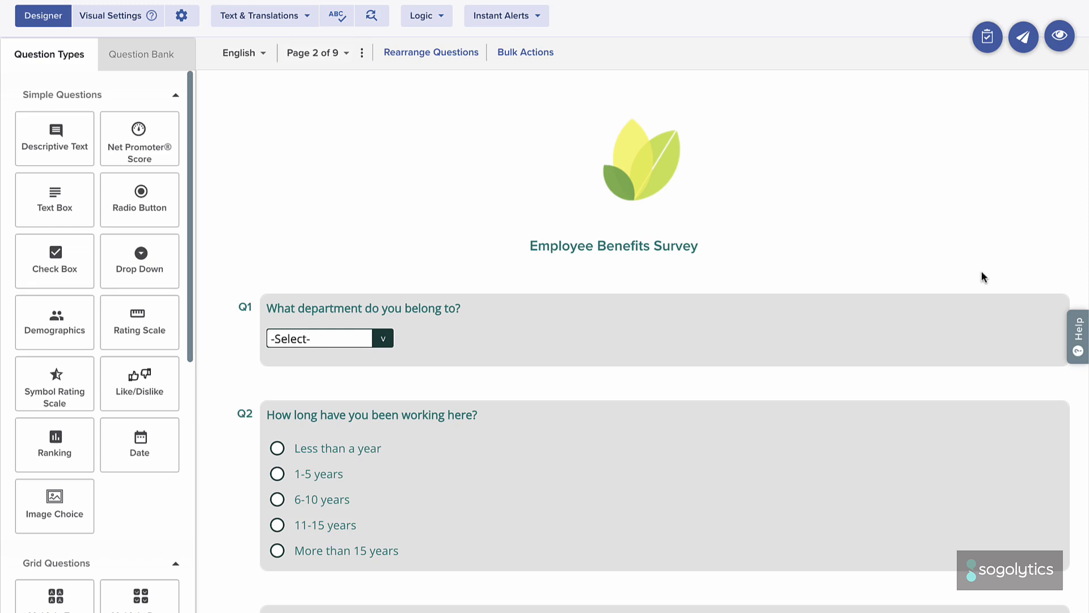
- Set Q1's Pre data population to Hidden, after trying Read Only and Editable
mouse_move(992, 297)
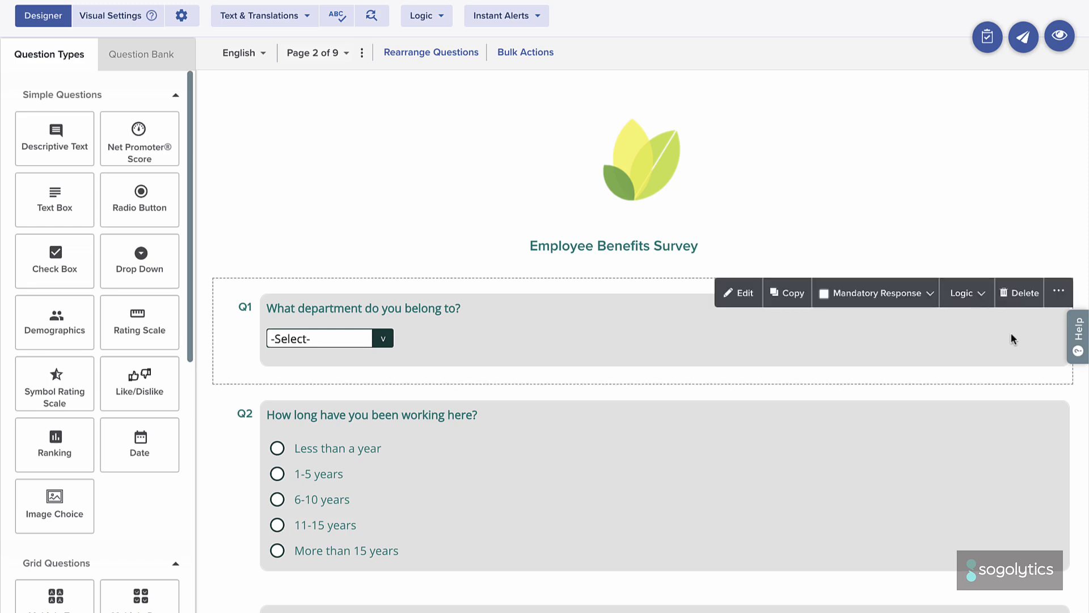
click(1059, 293)
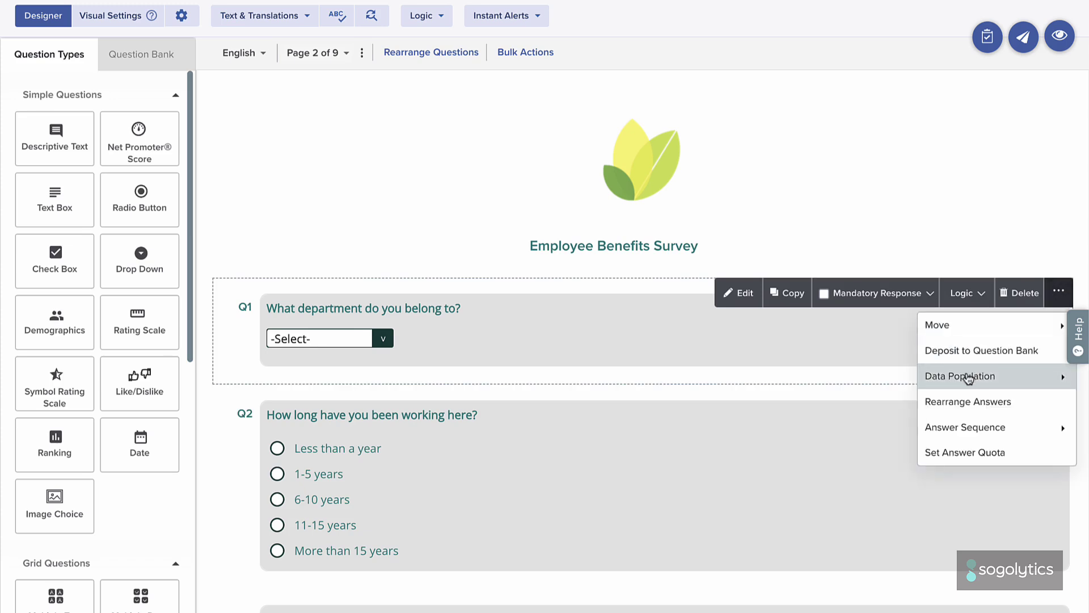
mouse_move(969, 378)
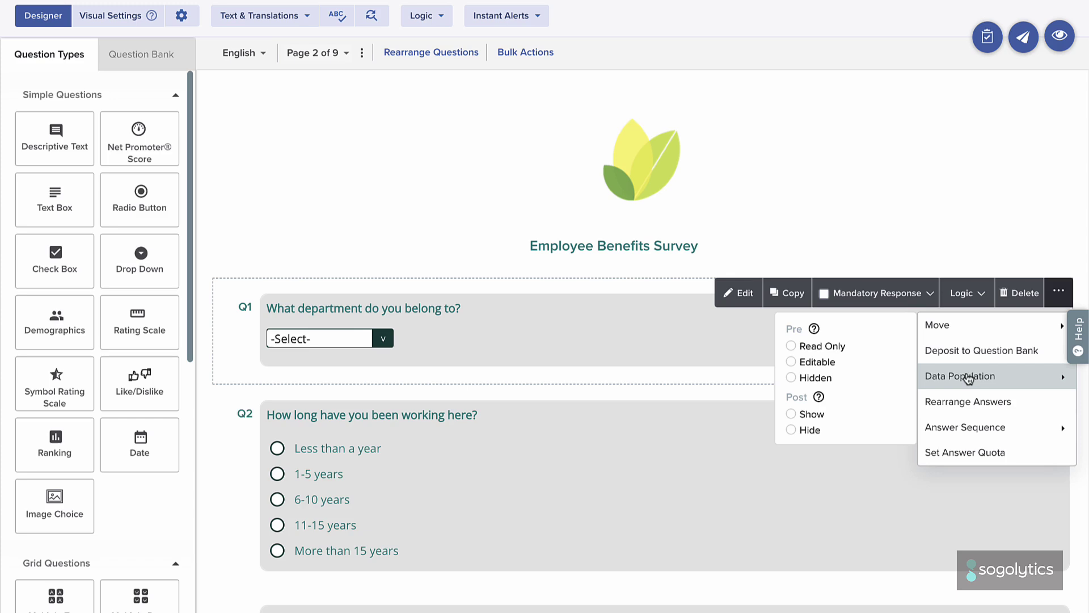
click(837, 347)
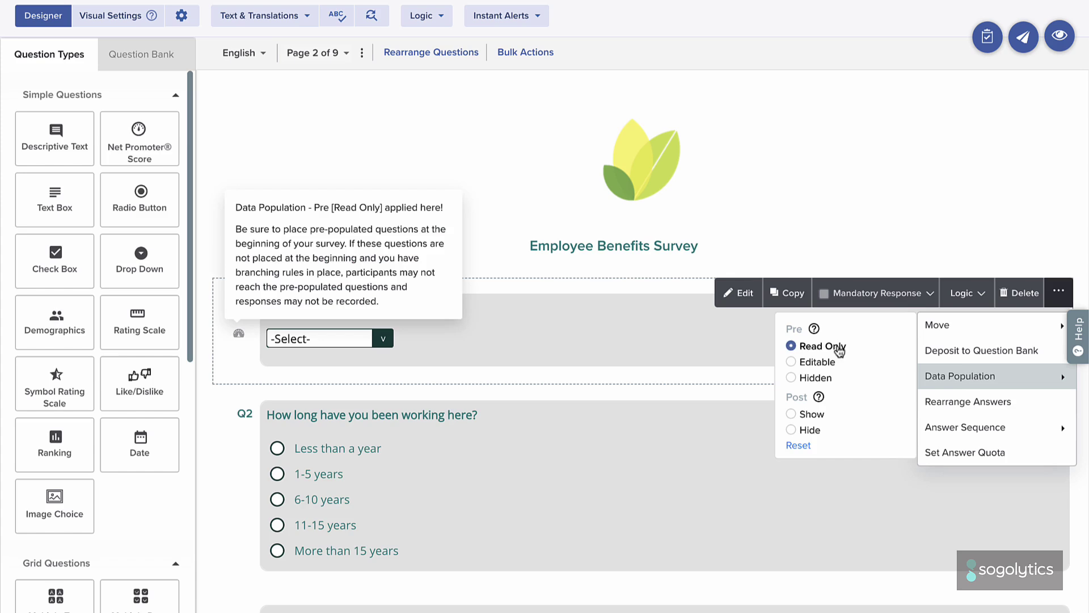
click(829, 364)
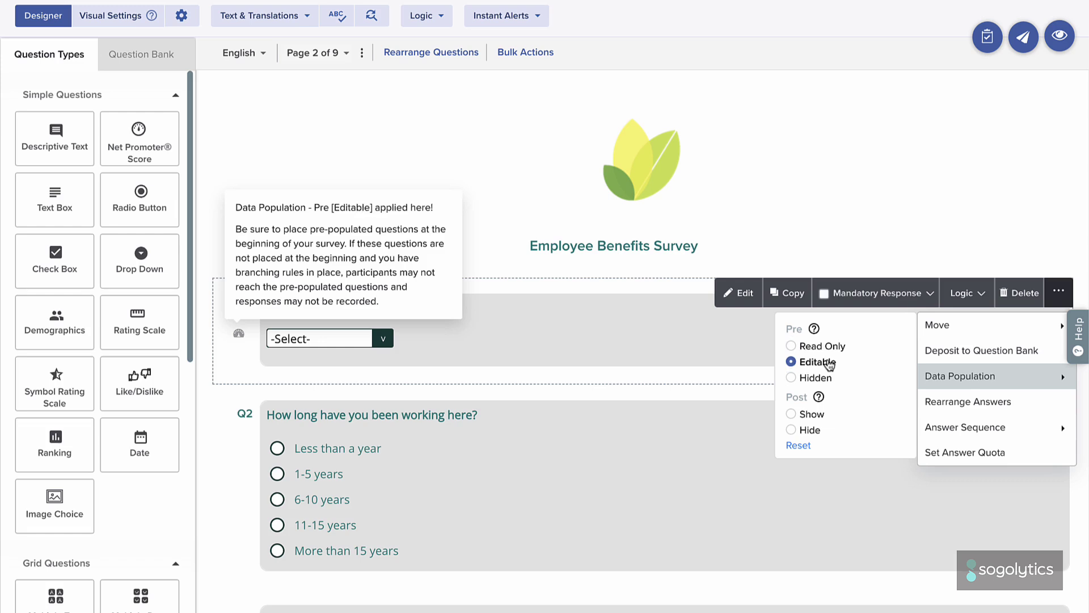
click(823, 379)
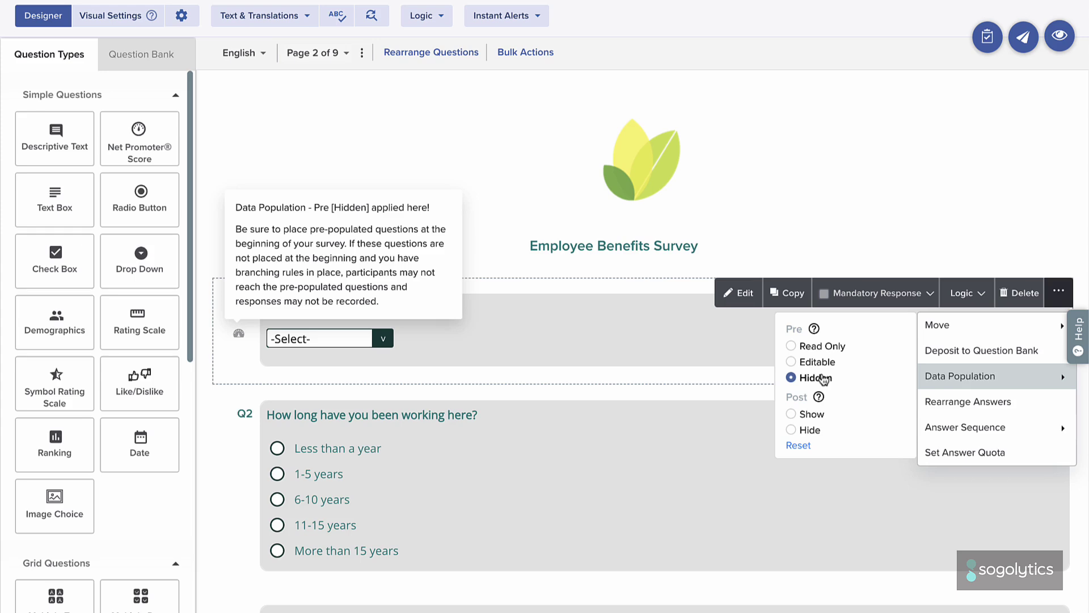
- Select the tenure question (Q2) and bring up its more-options menu for data population
click(753, 508)
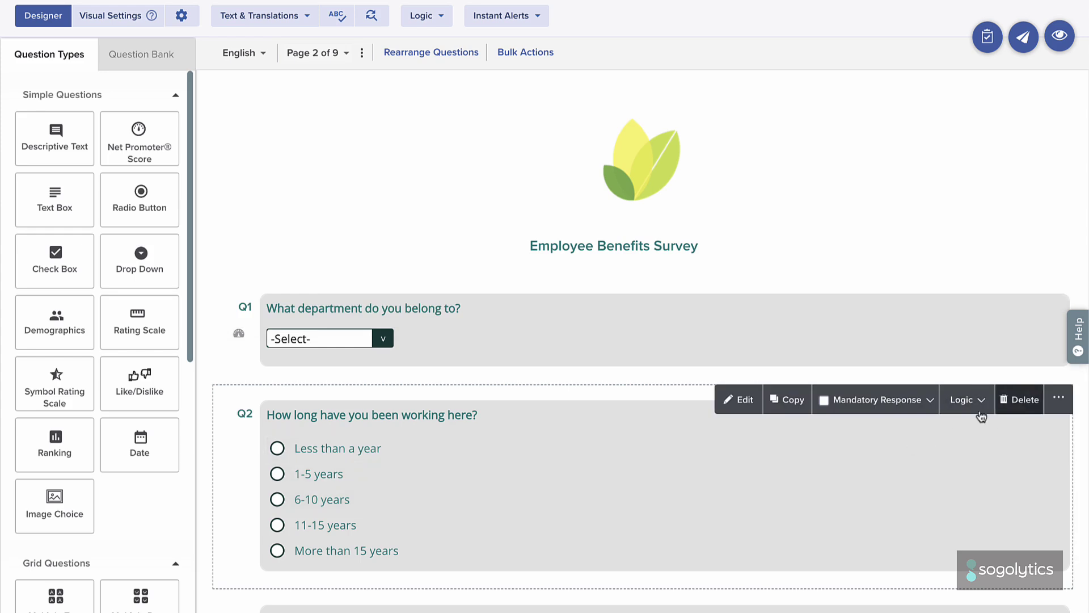
click(1060, 397)
mouse_move(986, 481)
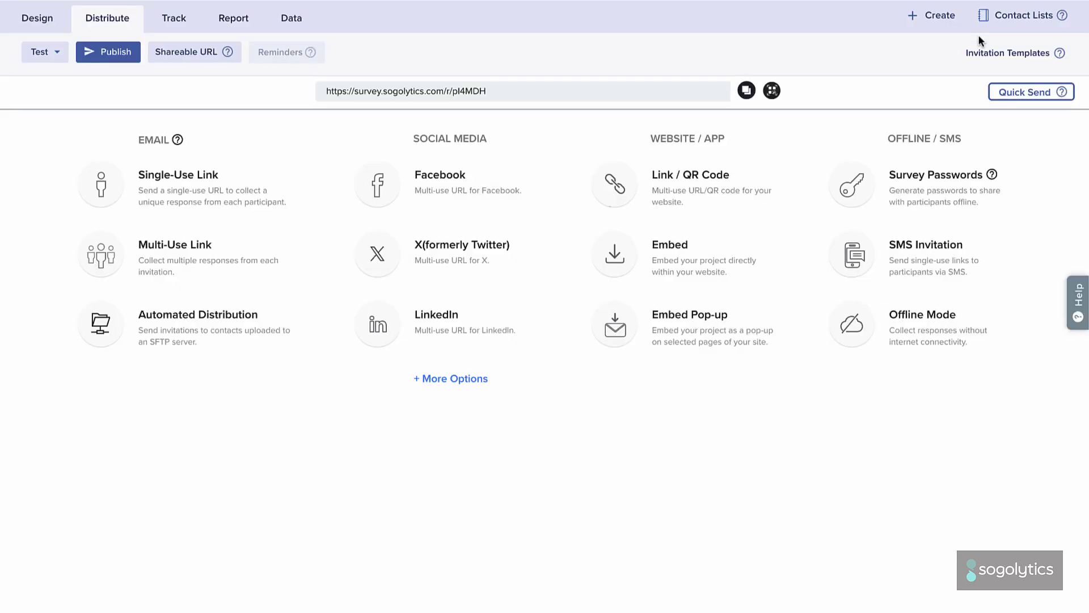
- Start a new contact list titled 'Employee Benefits - Example'
click(989, 21)
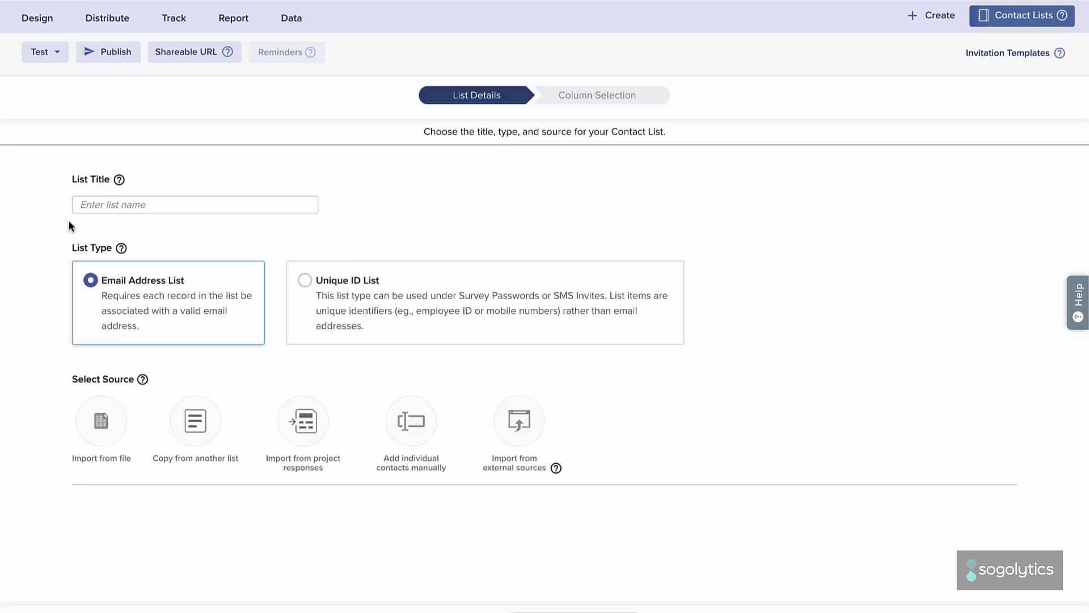
click(75, 211)
text(Employee Benefits)
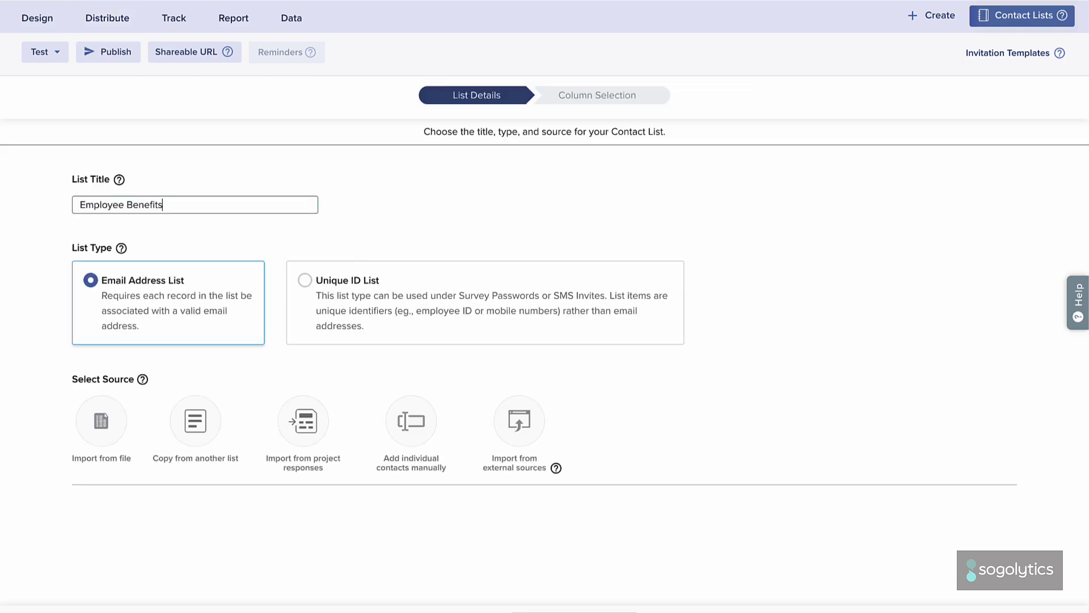
text( - Example)
click(62, 462)
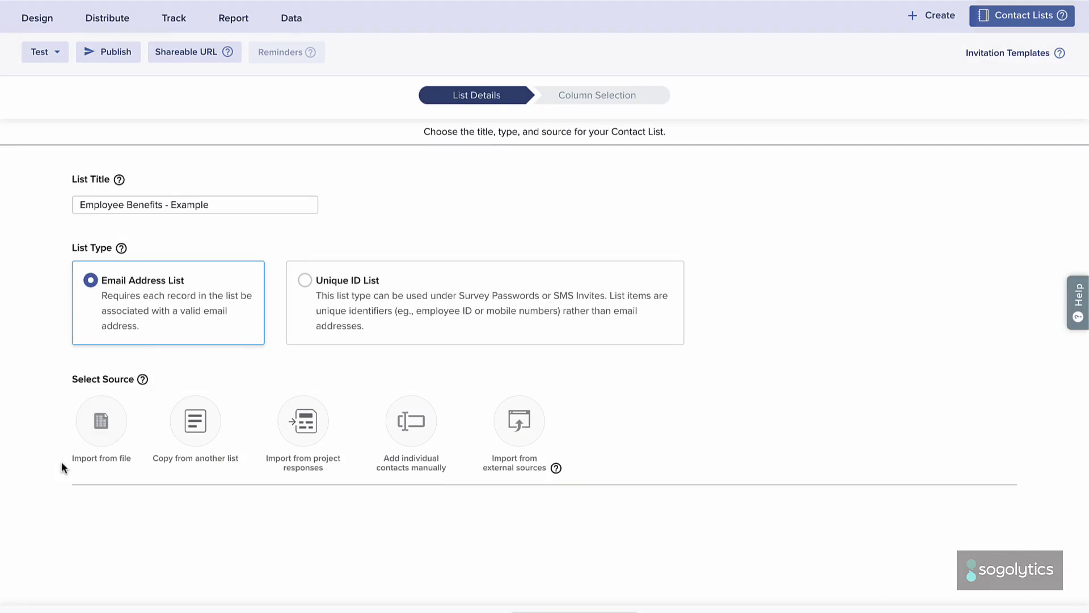
- Import employee_benefits_-_example.xls with a header row, using Email Address as the distribution column
click(103, 426)
scroll(103, 427, down, 3)
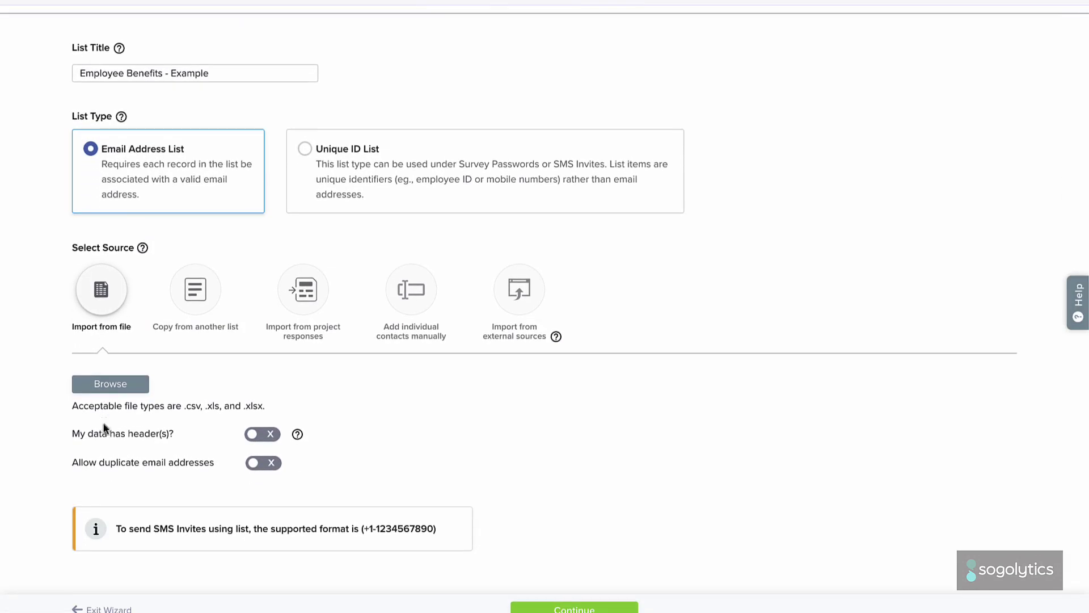
click(117, 394)
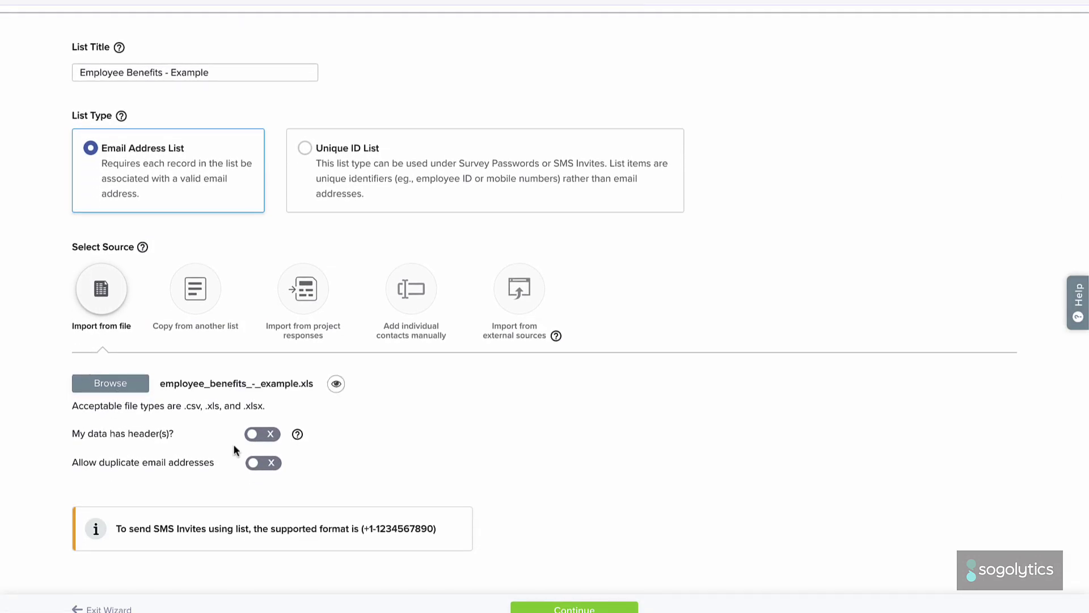
click(263, 434)
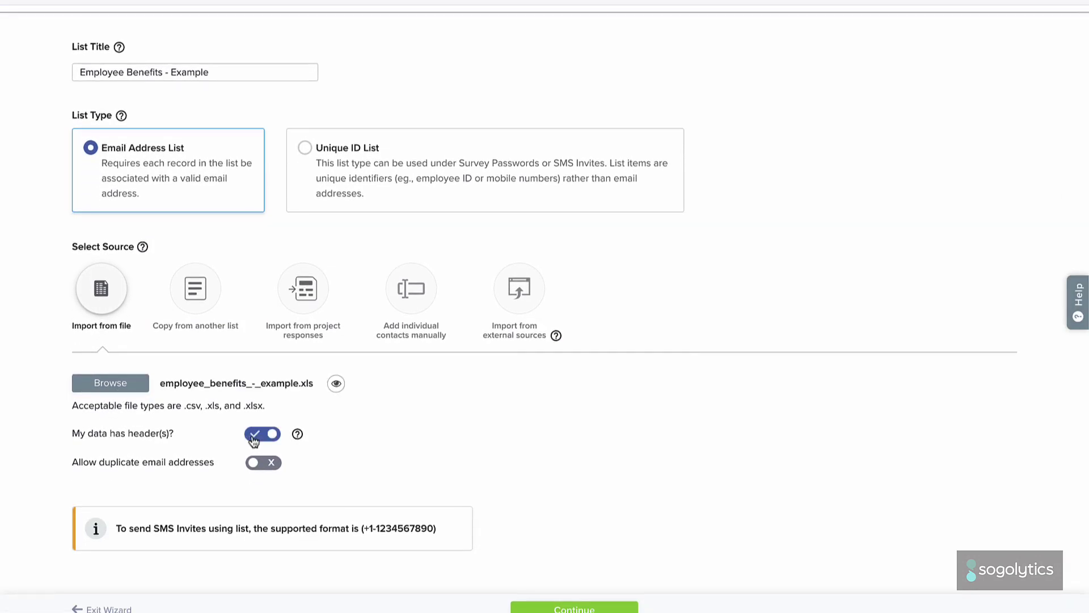
scroll(556, 574, down, 1)
click(571, 593)
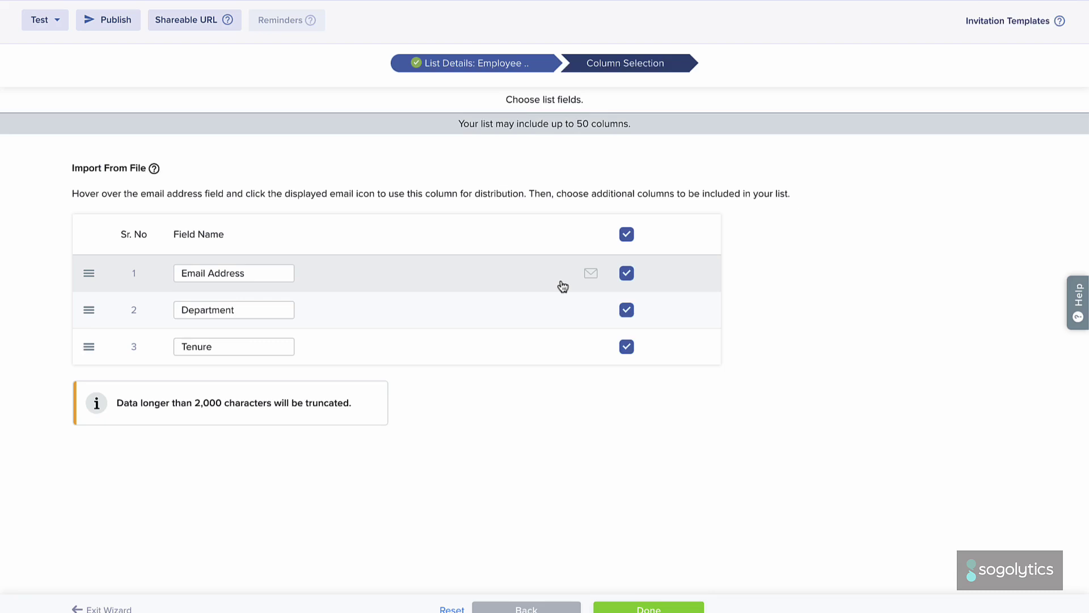
click(590, 273)
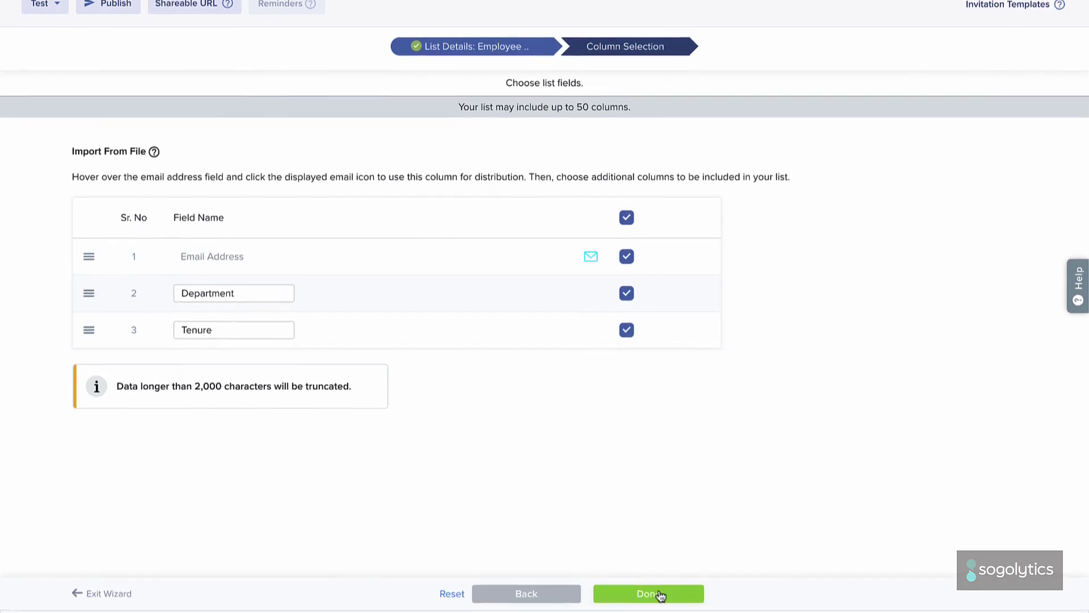
click(659, 593)
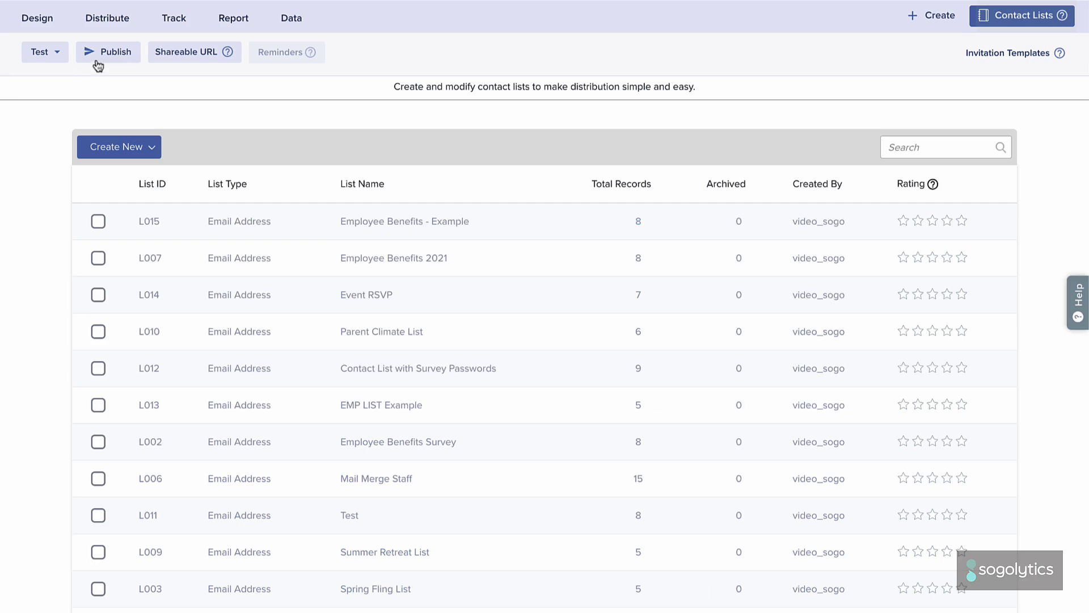
- Set up single-use email survey links using the Benefits invitation message
click(95, 59)
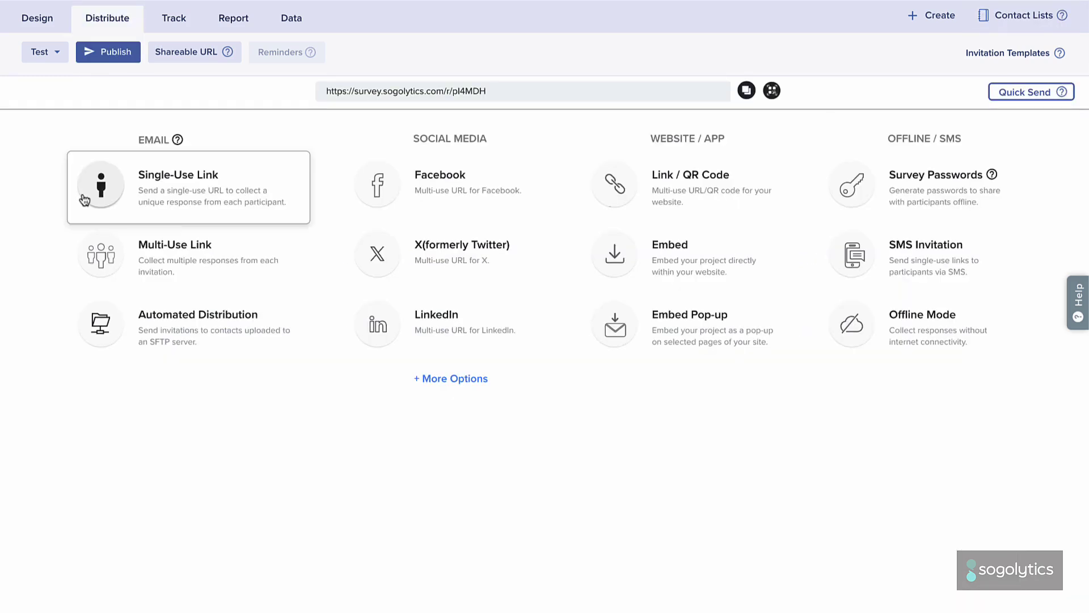
click(86, 199)
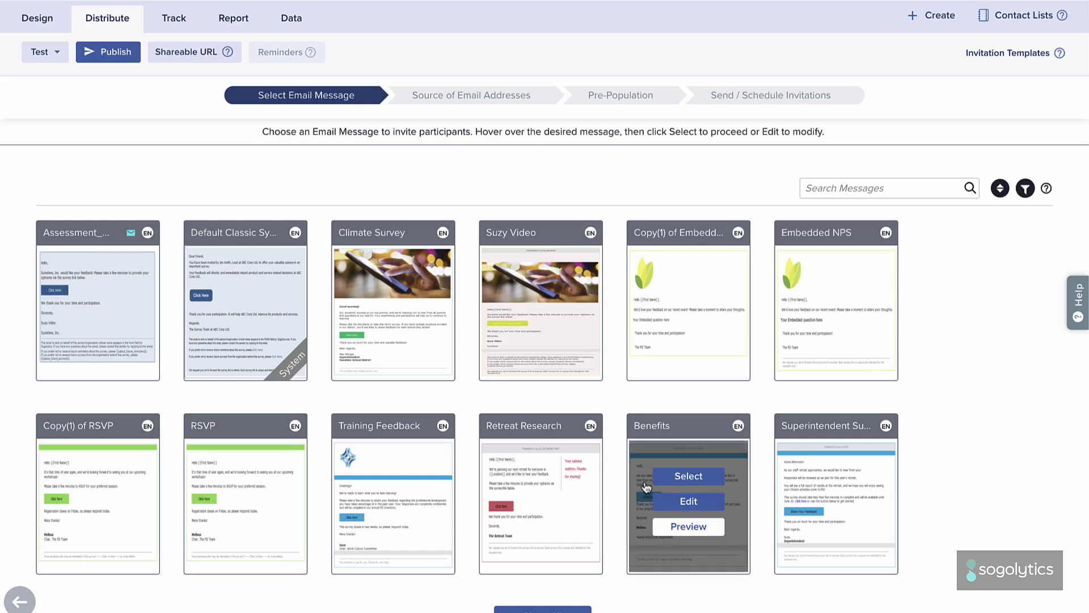
click(688, 474)
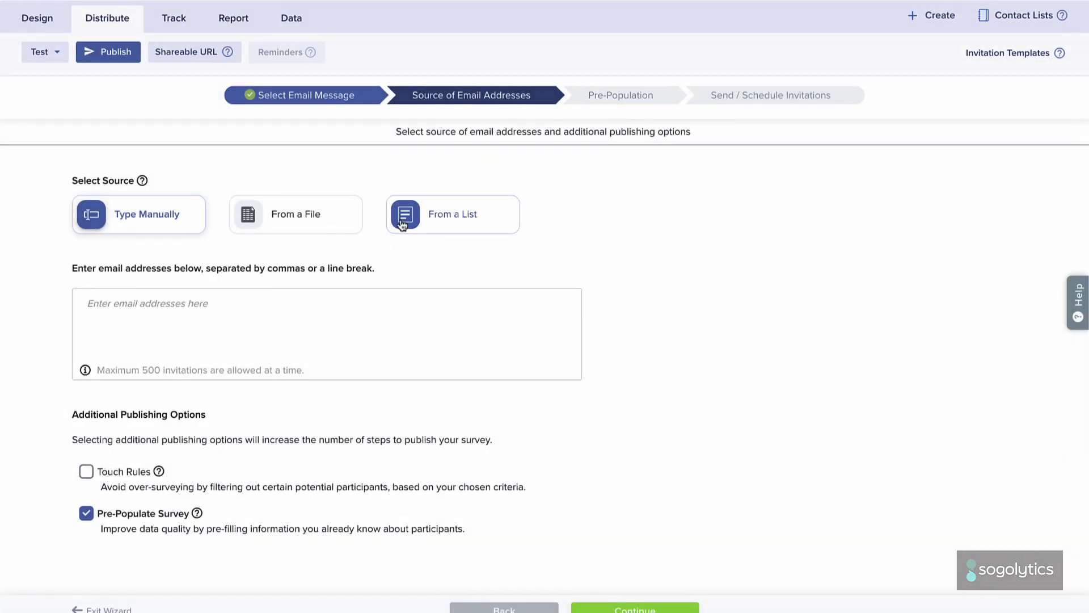
- Choose the saved Employee Benefits - Example contact list as recipients and continue
click(402, 226)
click(305, 290)
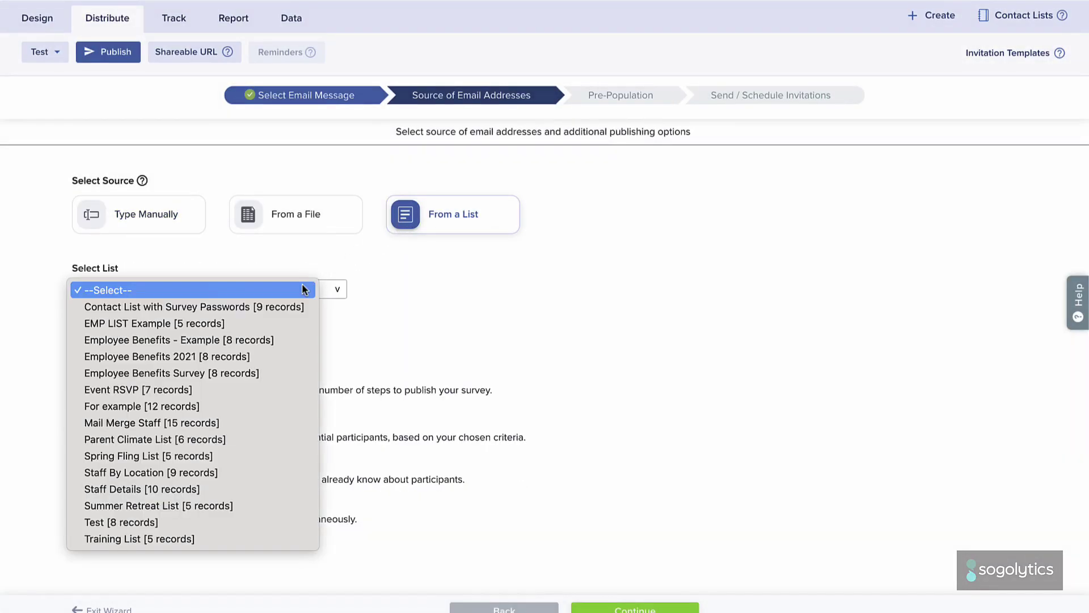
click(250, 340)
scroll(559, 557, down, 1)
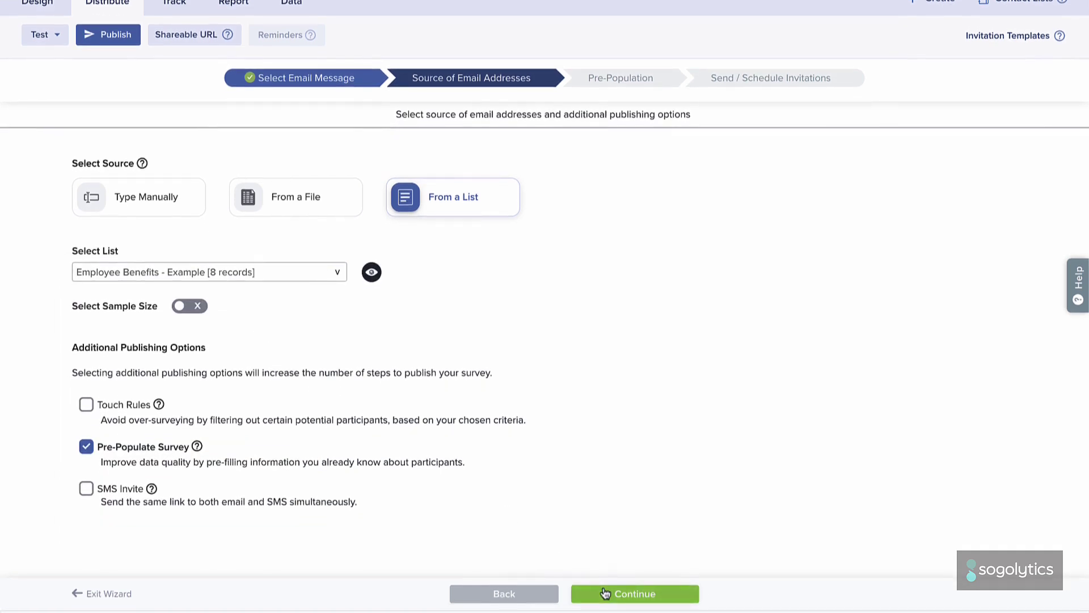
click(605, 593)
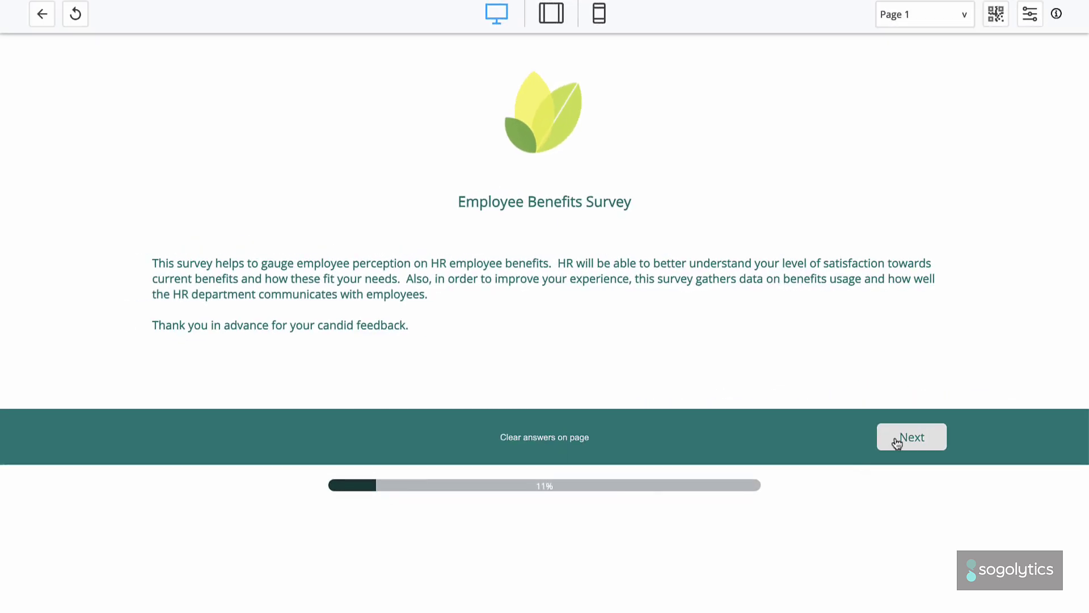
- Move past the survey's welcome page and scroll through the report charts of the 5 responses
click(895, 444)
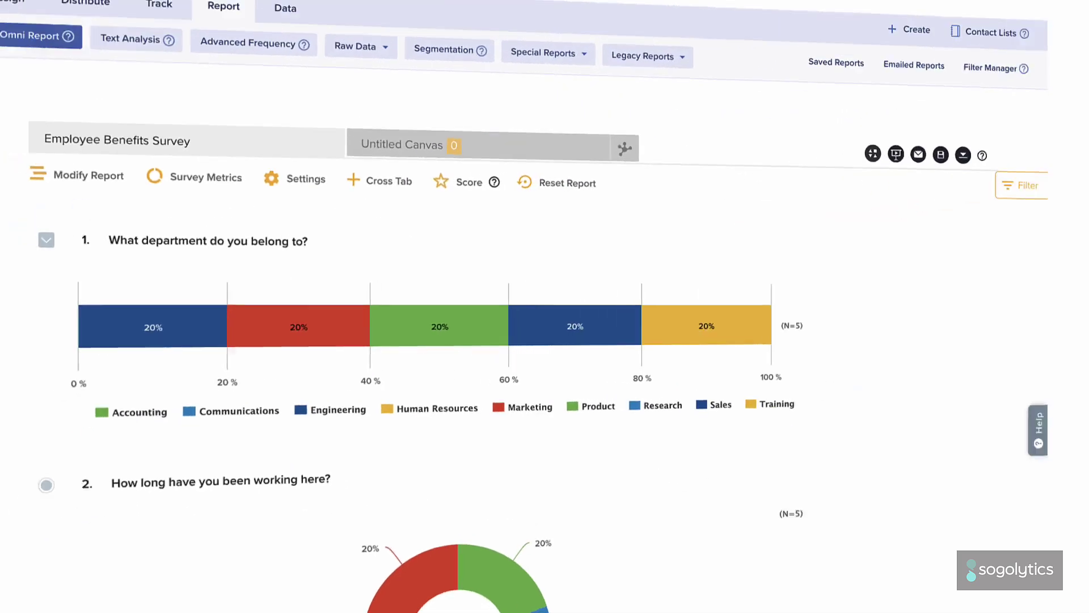
scroll(17, 523, down, 5)
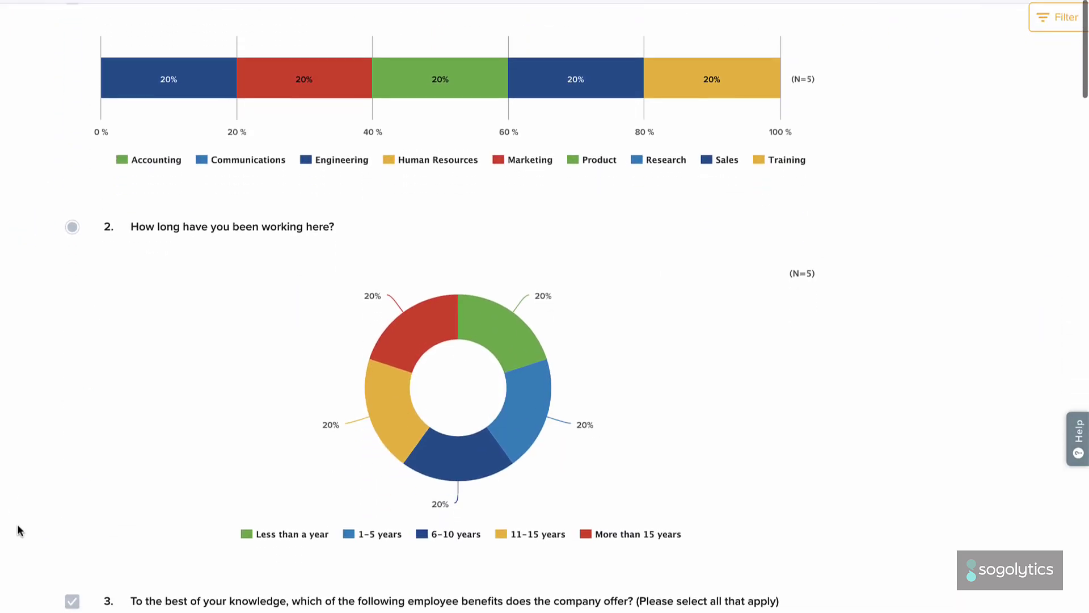
scroll(18, 530, down, 10)
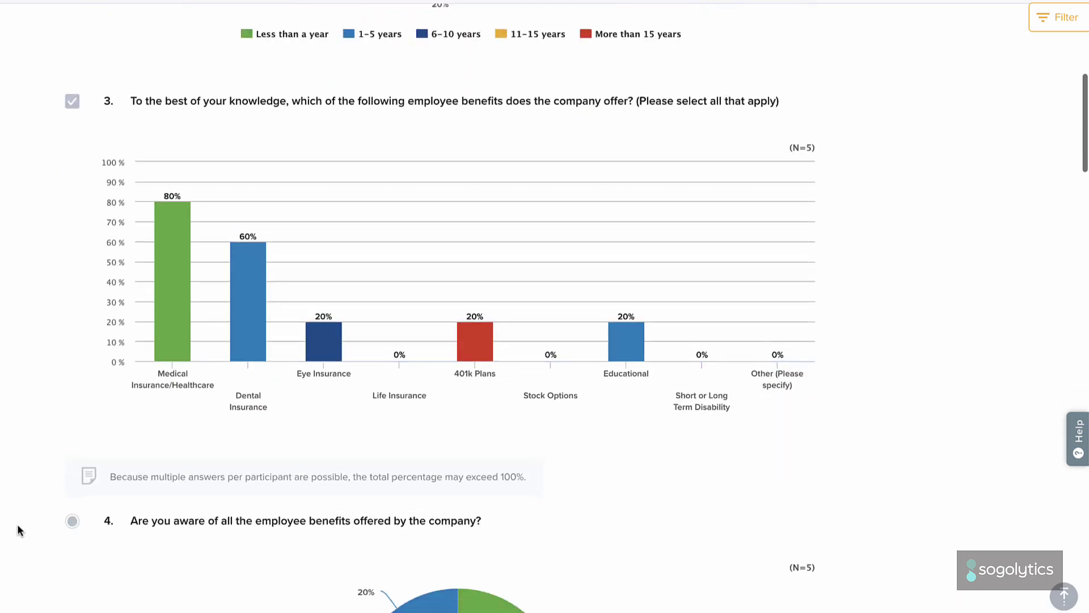
scroll(18, 528, down, 7)
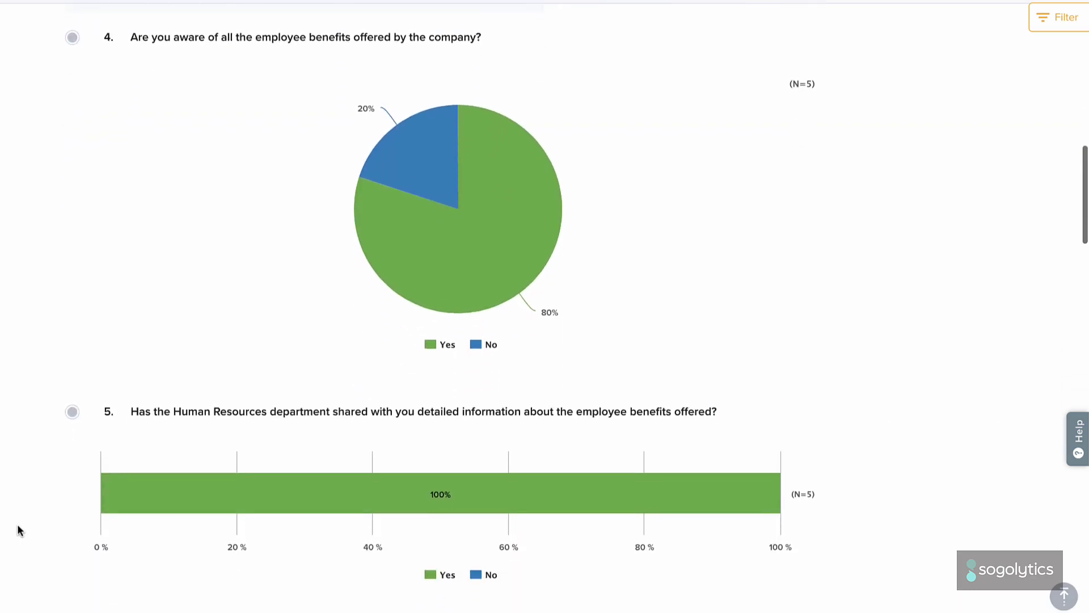